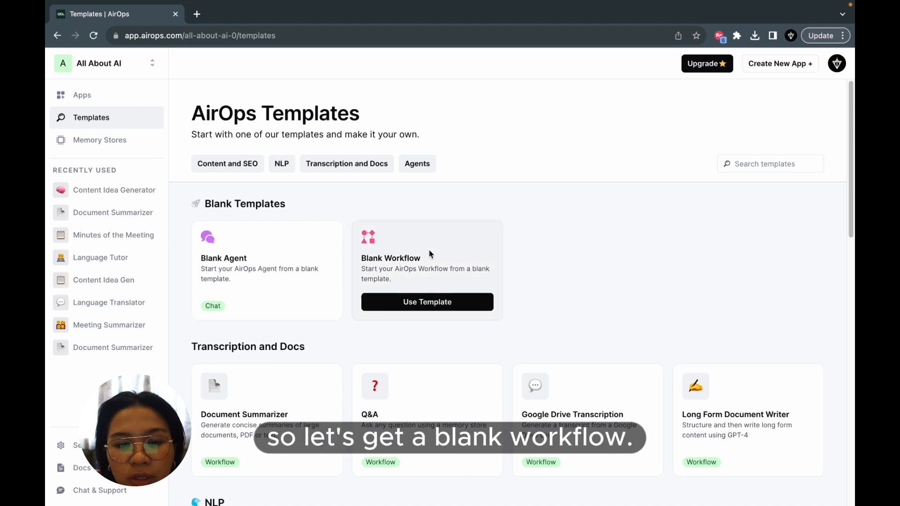
- Start a new app from the Blank Workflow template and name it "Content Idea Generator App"
left_click(417, 301)
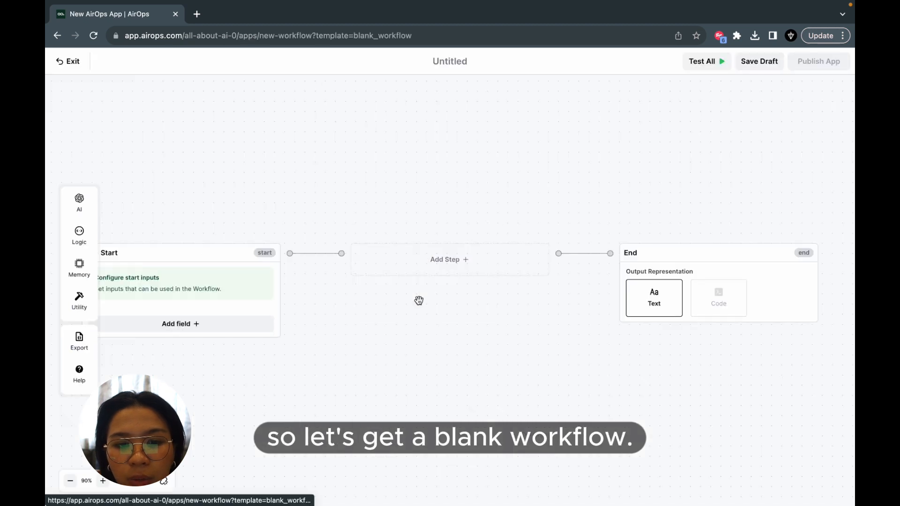
left_click(469, 63)
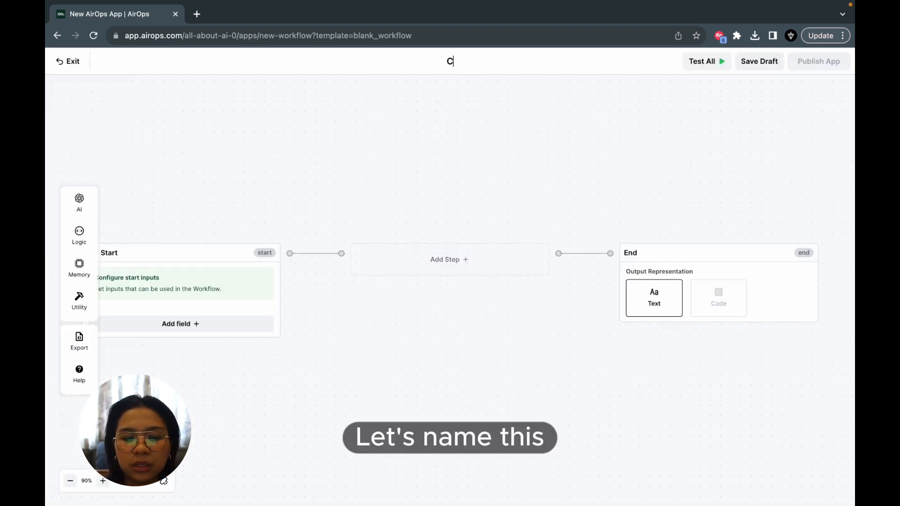
type("Content I")
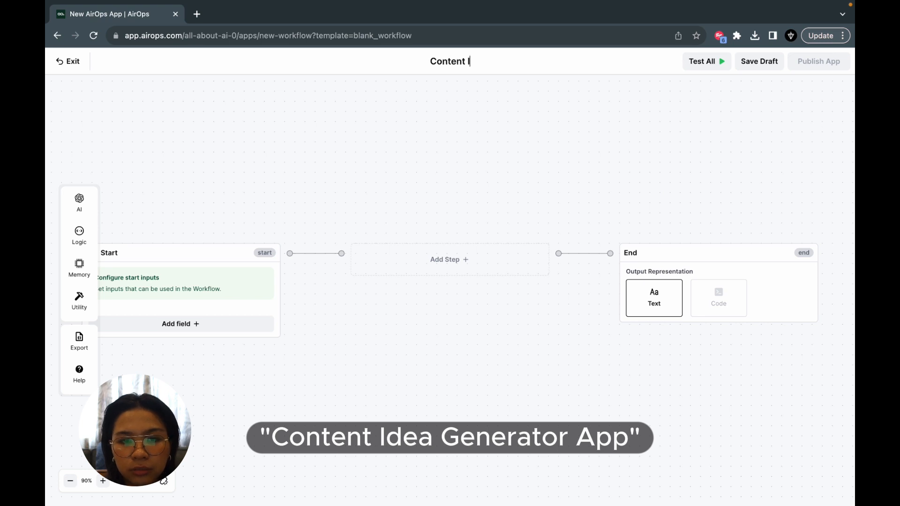
type("dea Gn")
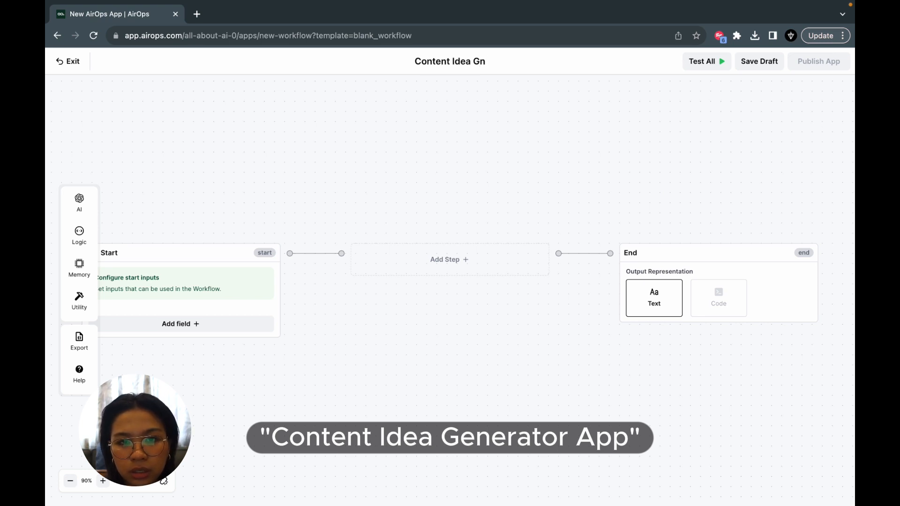
key("BackSpace")
type("enerator App")
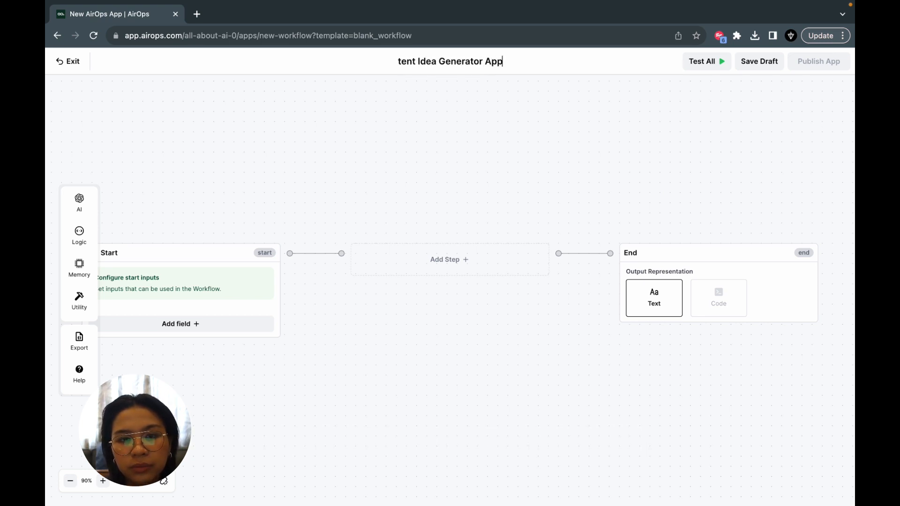
- Add a required Short Text input labelled "Brand Name" to the Start block and save the field
left_click_drag(387, 108, 562, 72)
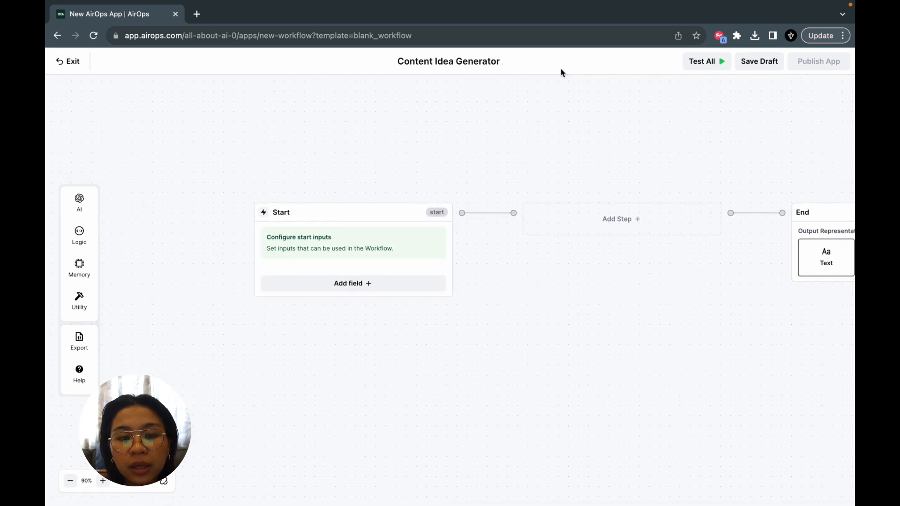
left_click_drag(410, 167, 452, 117)
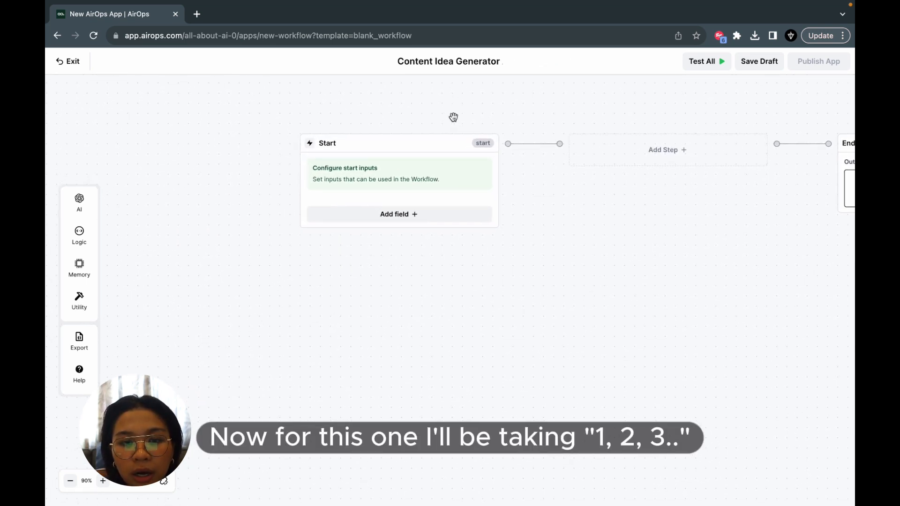
left_click(427, 216)
left_click_drag(587, 294, 565, 195)
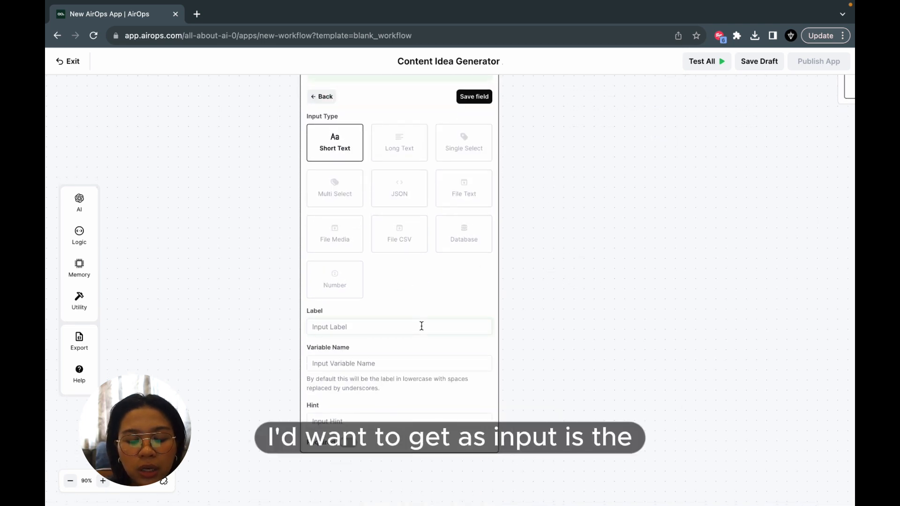
type("Brand ")
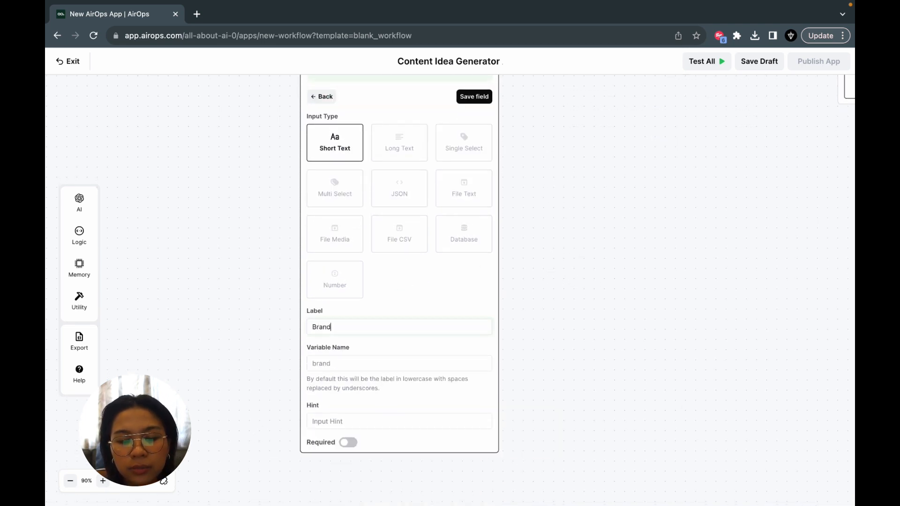
type("Name")
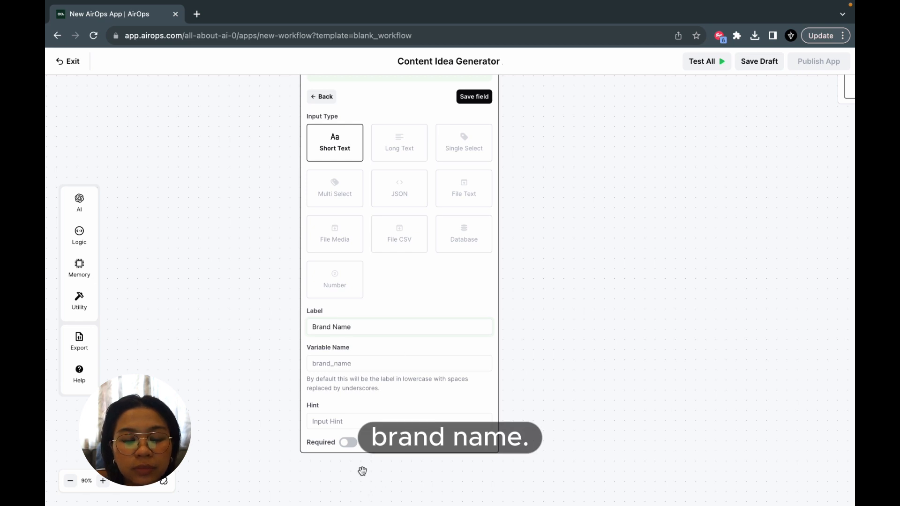
left_click(350, 443)
left_click(472, 96)
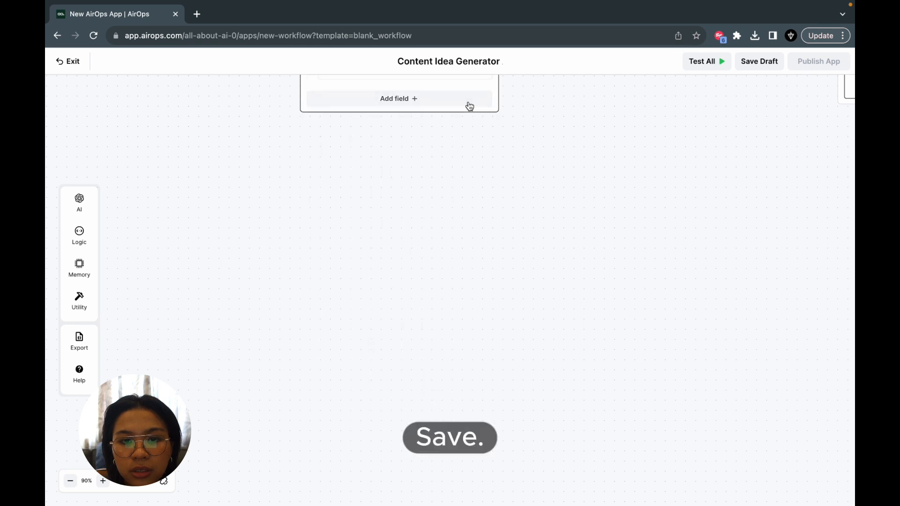
- Add a Short Text input labelled "Industry or Niche" to the Start block and save the field
left_click(421, 177)
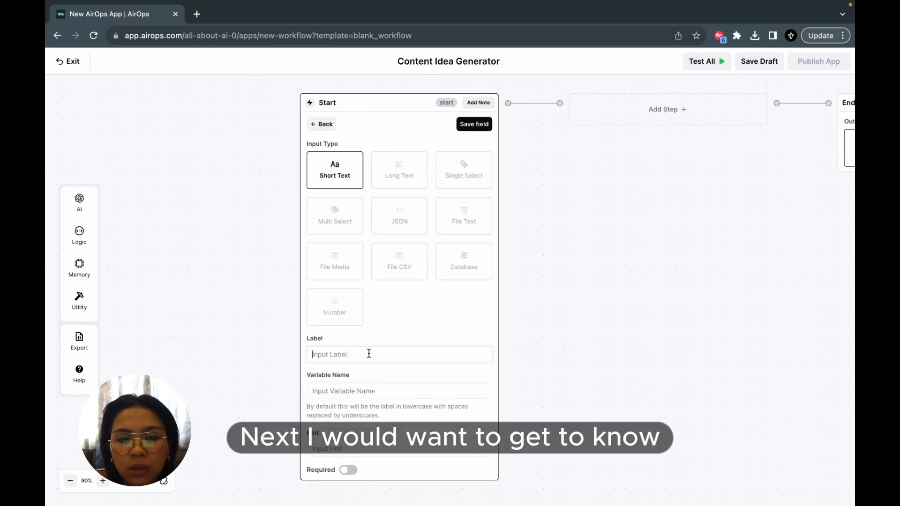
type("I")
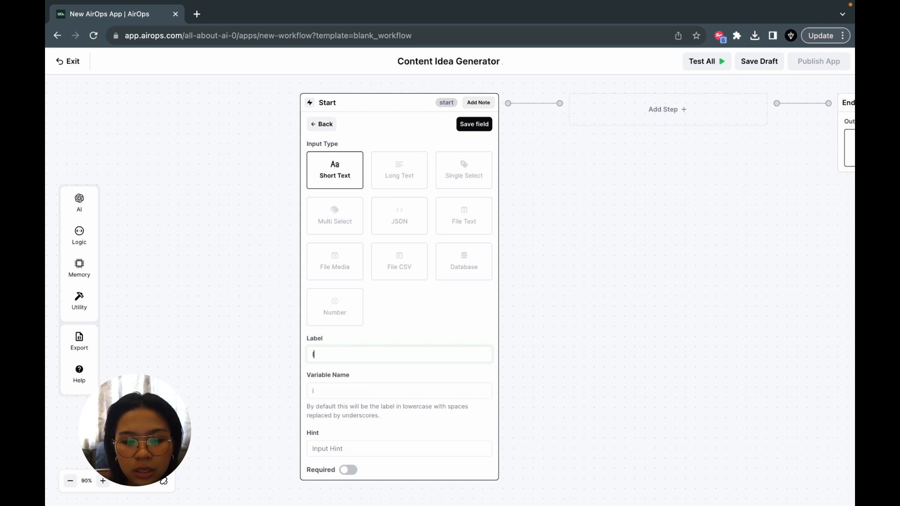
type("ndustry or Nich")
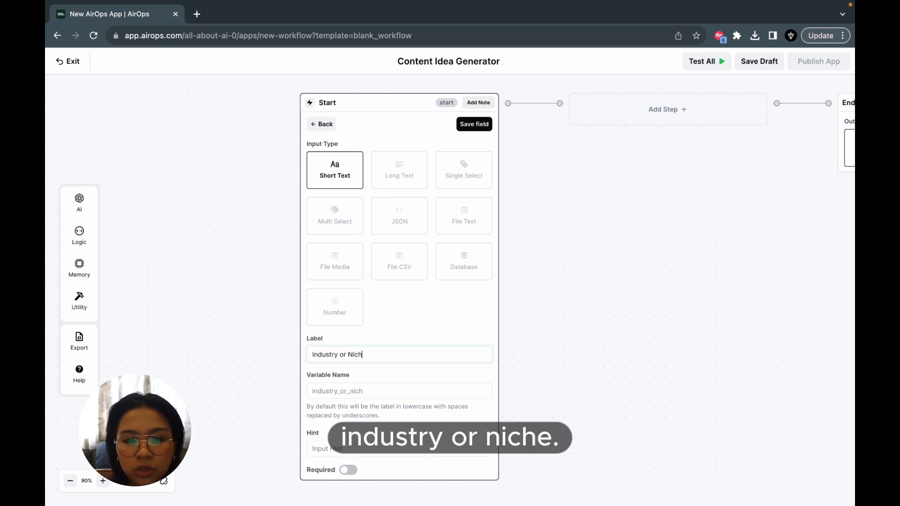
type("e")
left_click(474, 124)
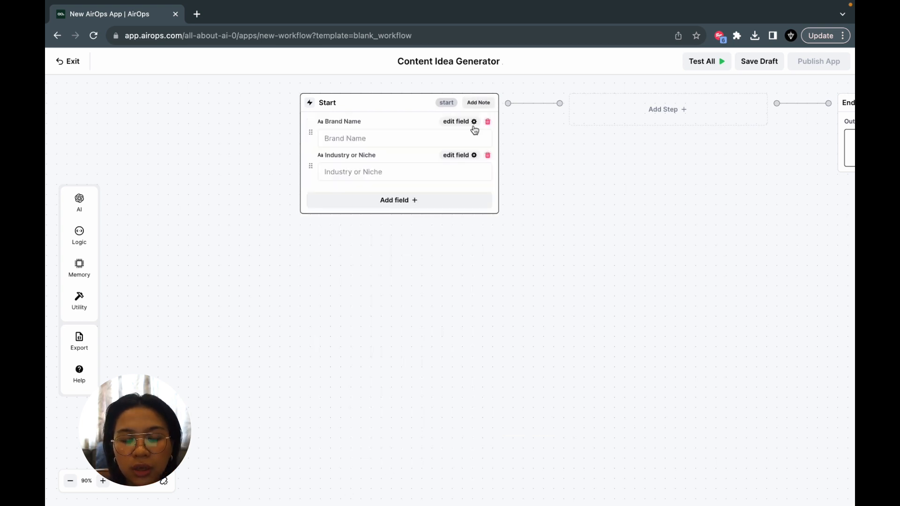
- Add a required Long Text input labelled "Offering (product/service)" to the Start block and save the field
left_click(413, 208)
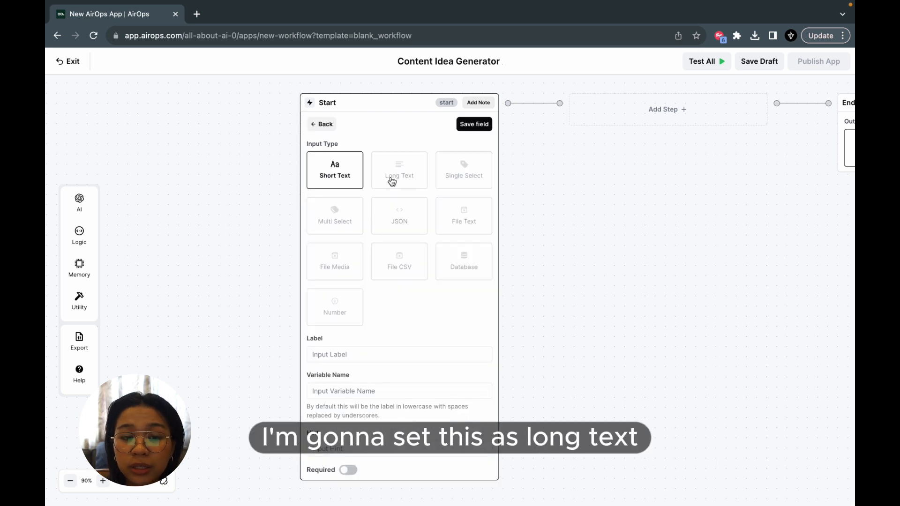
left_click(392, 181)
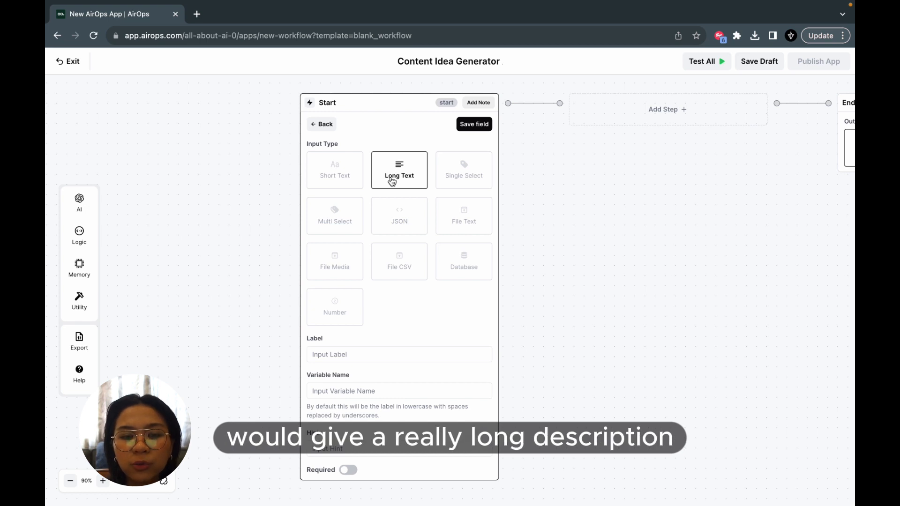
left_click(370, 353)
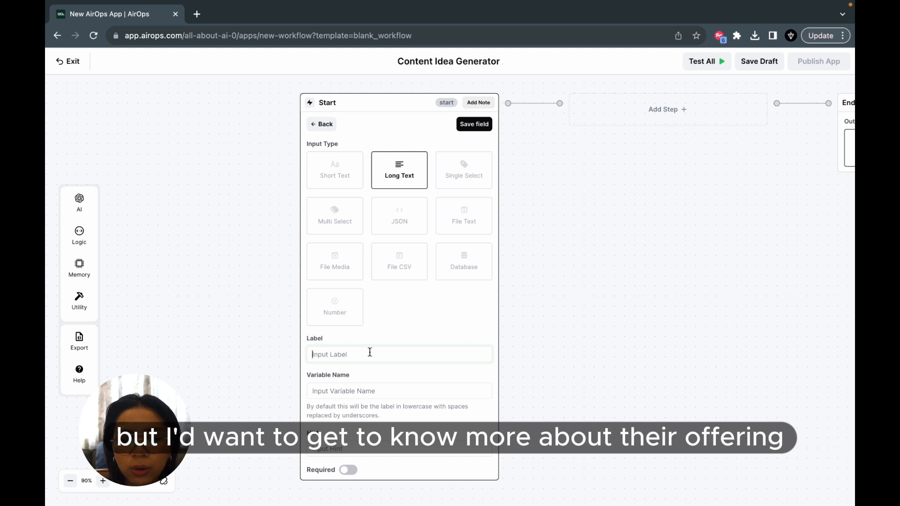
type("Offering (pro")
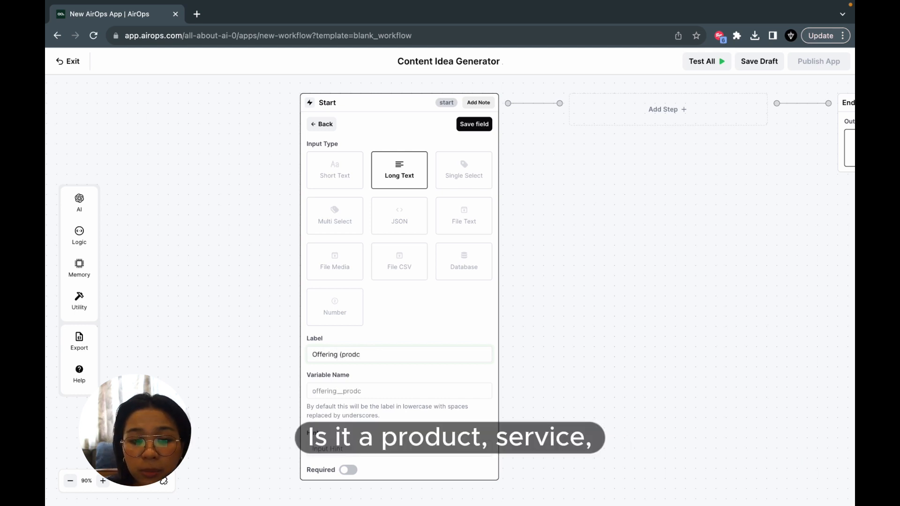
type("duct/serv")
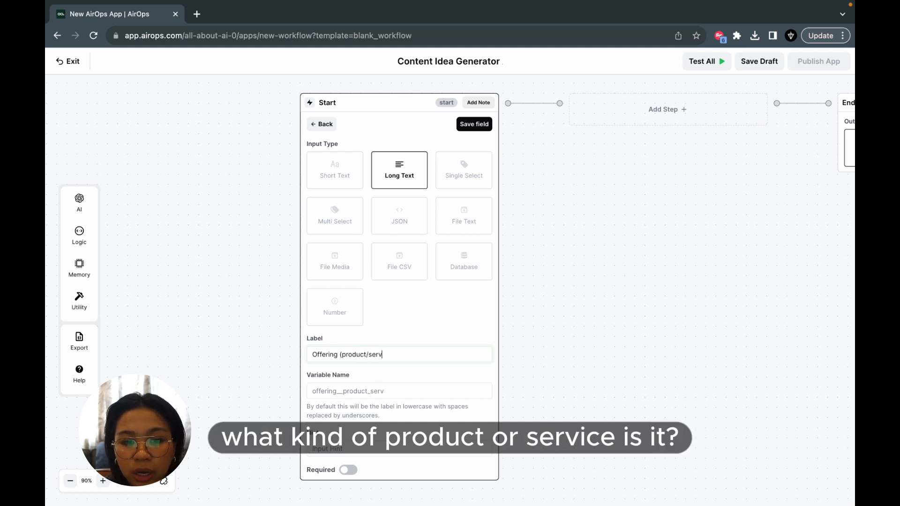
type("ice)")
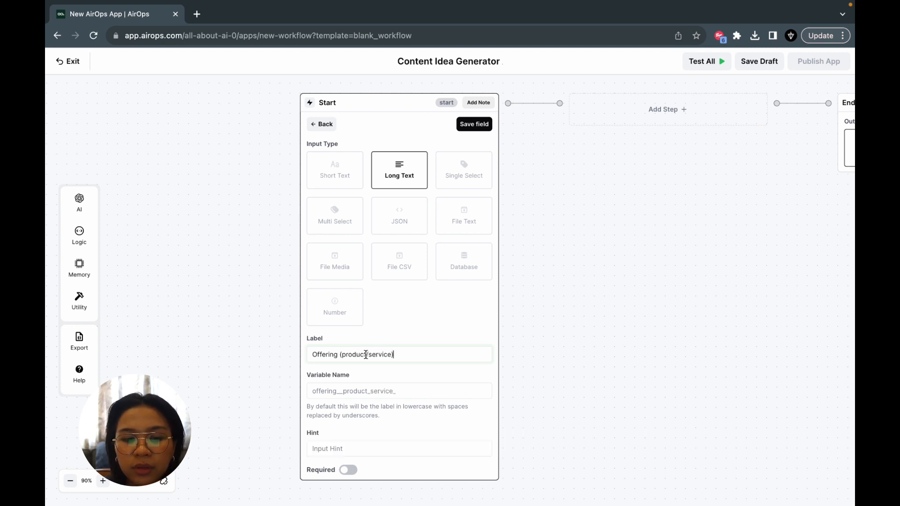
left_click(346, 471)
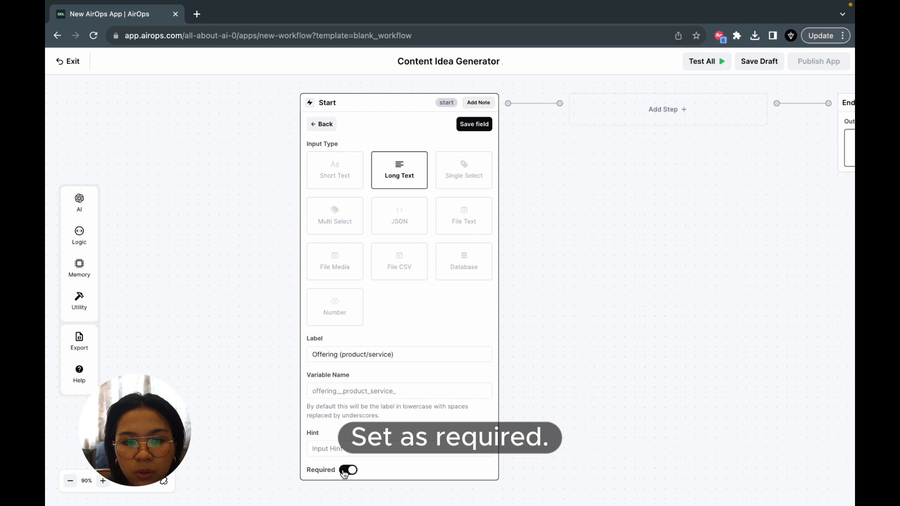
left_click(479, 124)
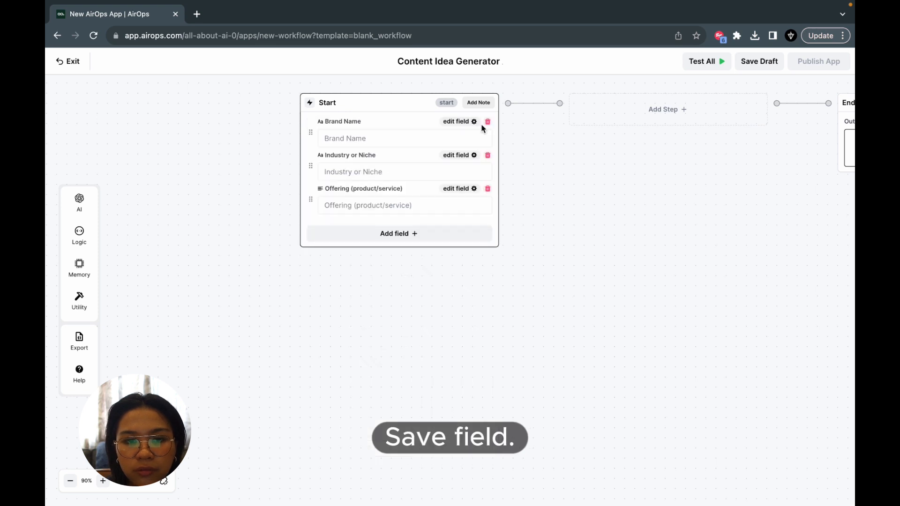
- Add a required Long Text input labelled "Target Audience Description" to the Start block and save the field
left_click(392, 238)
left_click(403, 180)
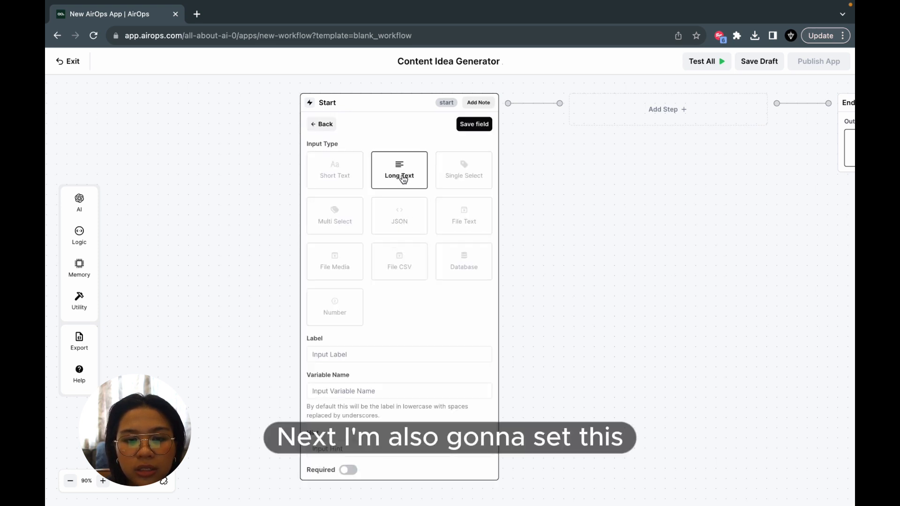
left_click(360, 361)
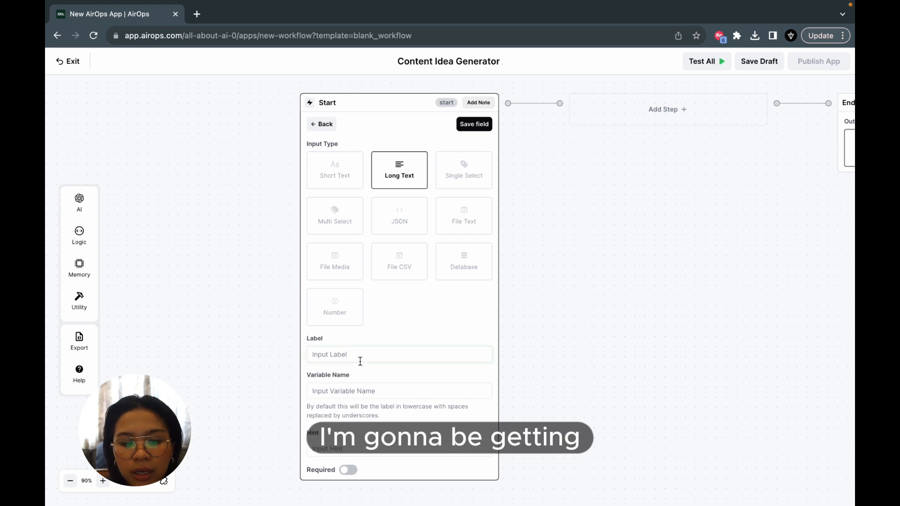
type("Targe")
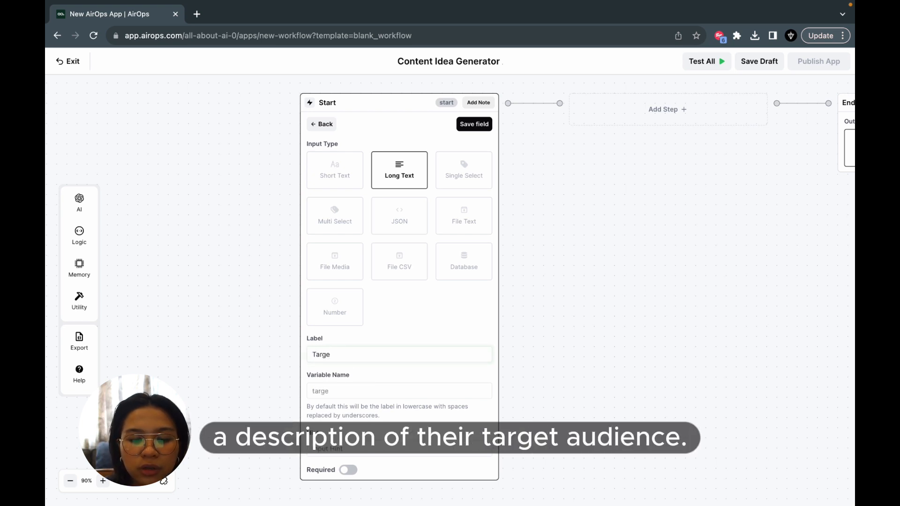
type("t Audie")
type("nce Description")
left_click(348, 470)
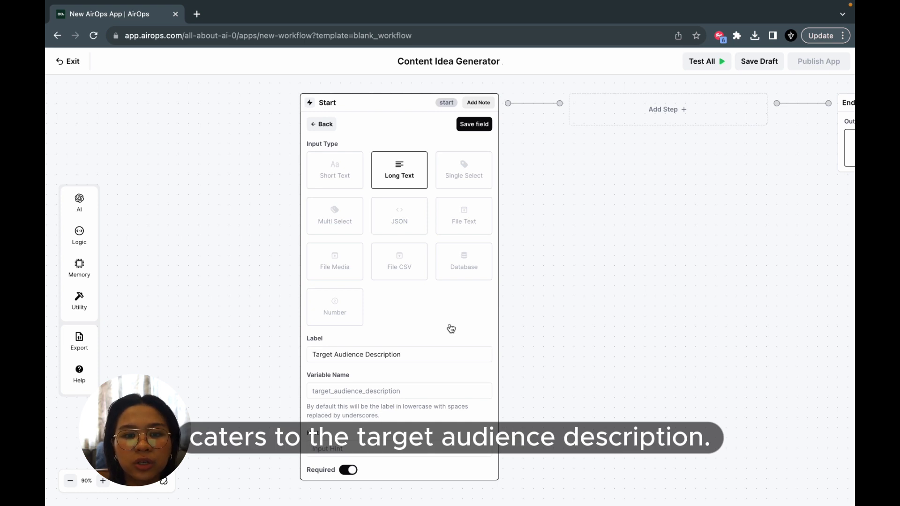
left_click(482, 126)
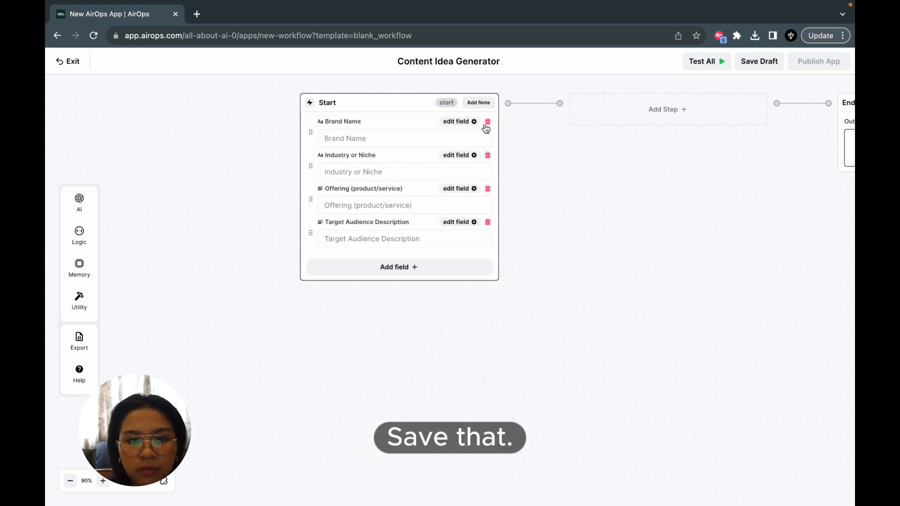
- Add a required Long Text input labelled "Keywords or topics" to the Start block and save the field
left_click(398, 267)
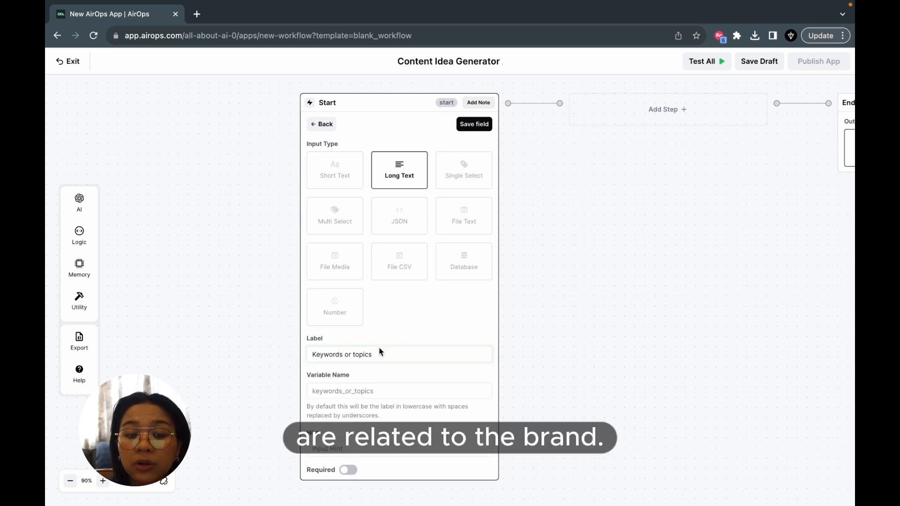
left_click(349, 470)
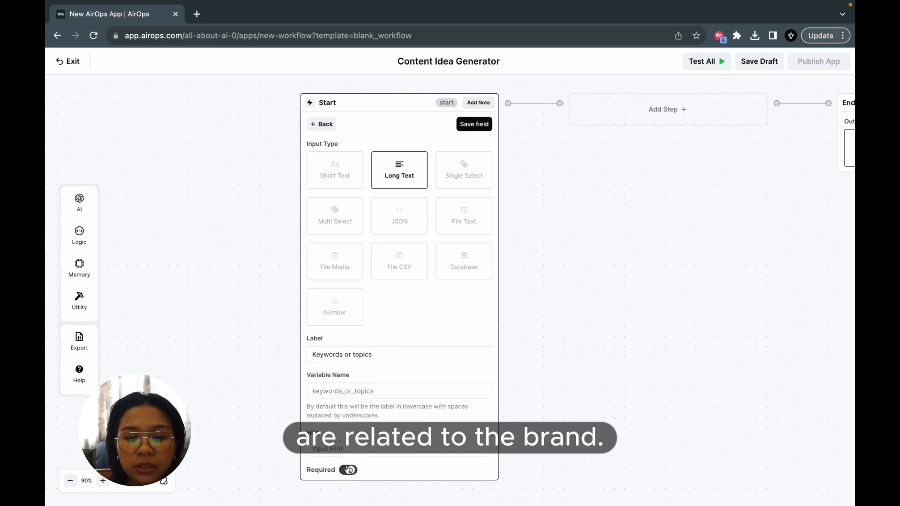
left_click(475, 124)
- Move the End block farther away from the empty step placeholder to widen the gap between them
left_click_drag(633, 206, 406, 284)
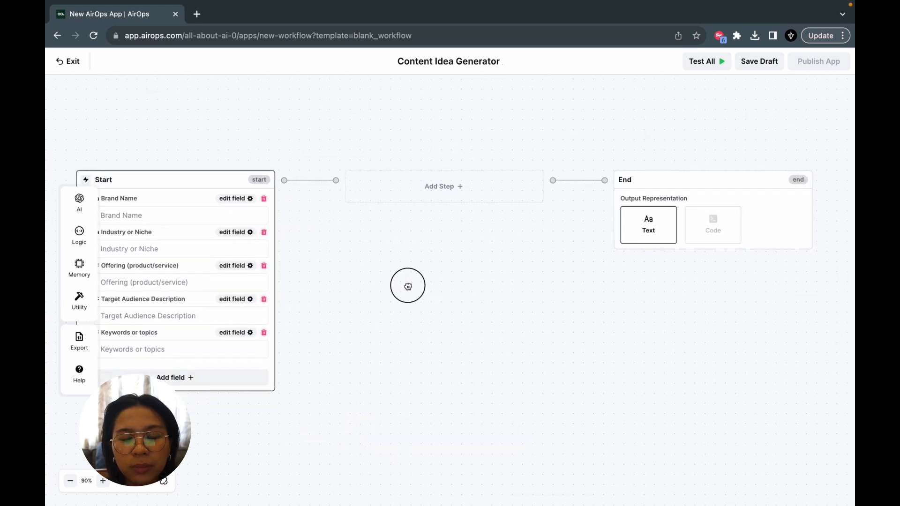
mouse_move(655, 201)
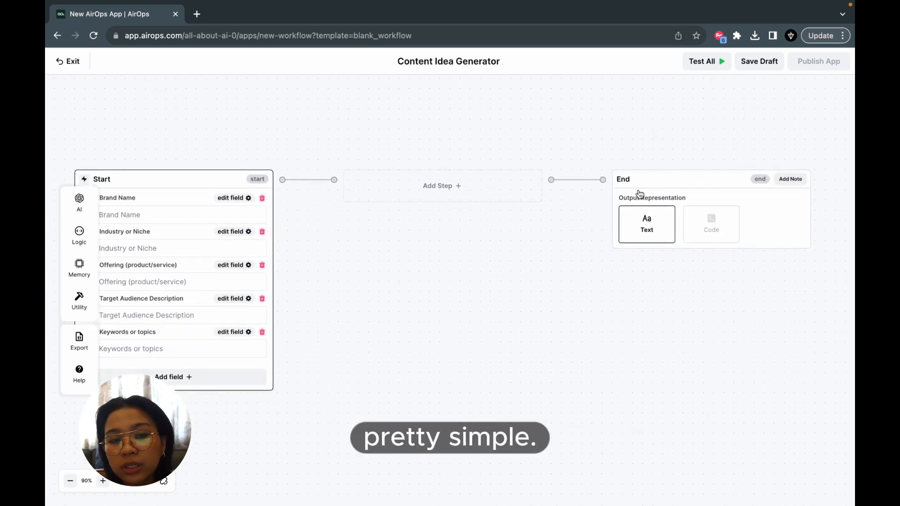
left_click_drag(638, 193, 765, 191)
- Add an LLM step between the Start and End blocks and open its configuration
left_click(469, 177)
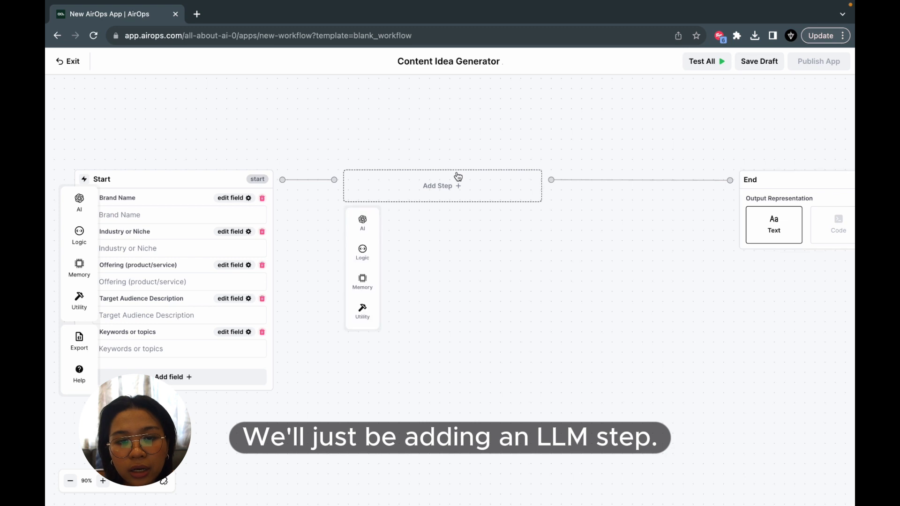
mouse_move(363, 221)
left_click(404, 224)
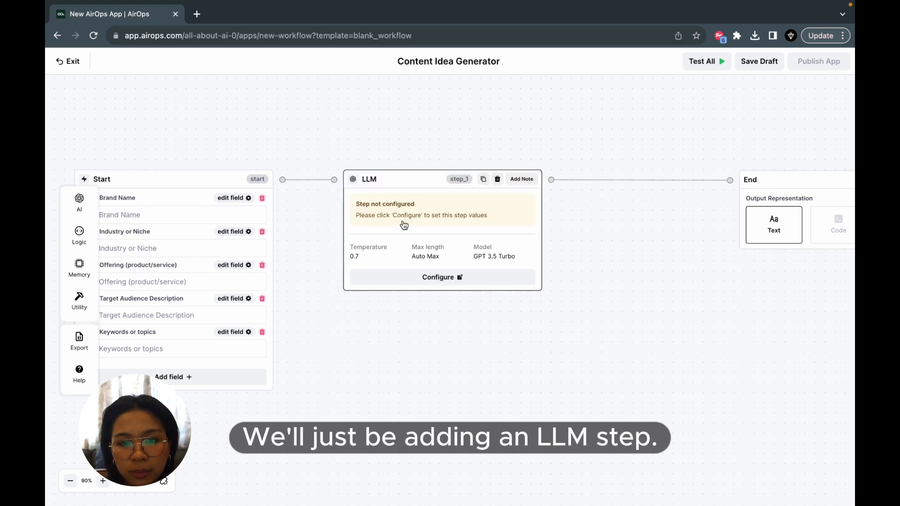
left_click(441, 279)
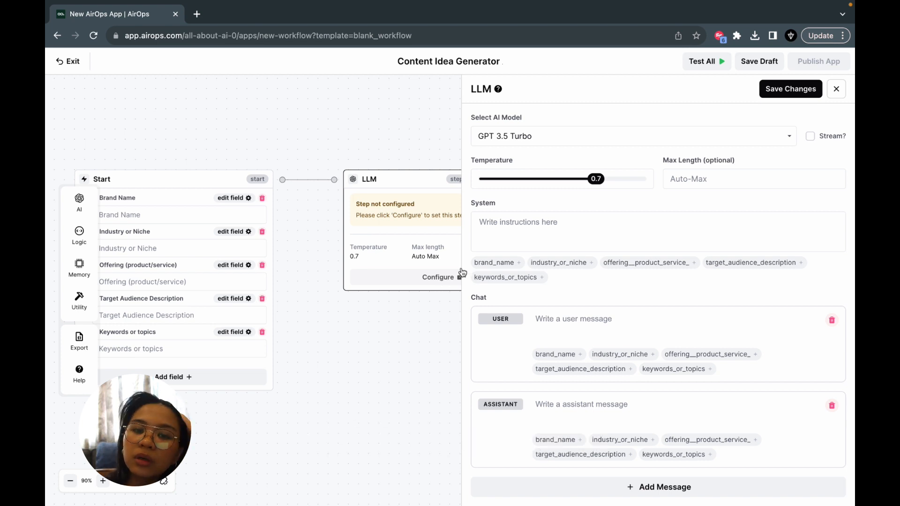
- Write "You are an expert Marketing and content strategist. Please generate 10 content ideas for the brand" as the LLM step's system instructions
type("Marketi")
type("ng and content strategist")
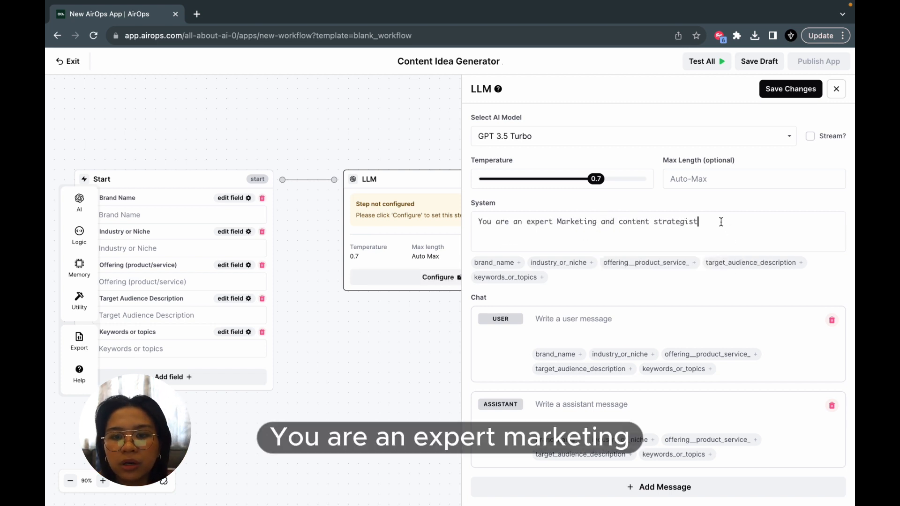
type(". ")
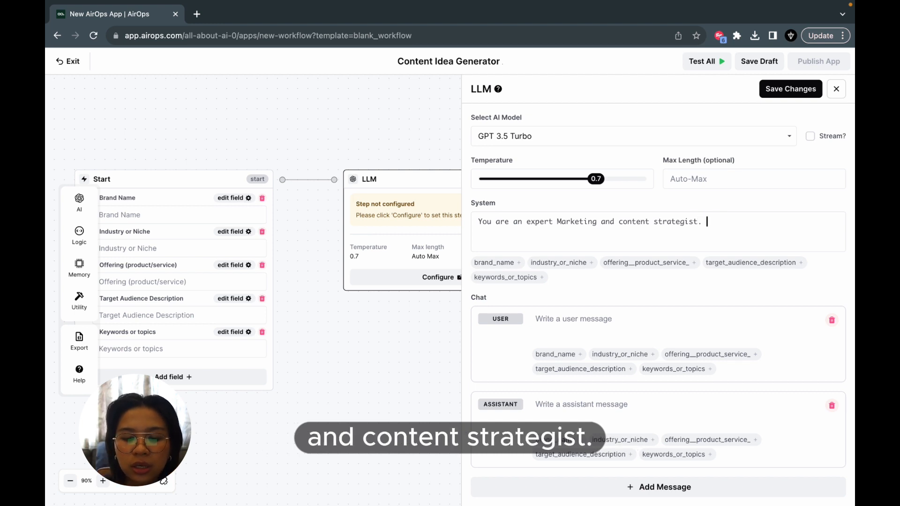
type("Please ")
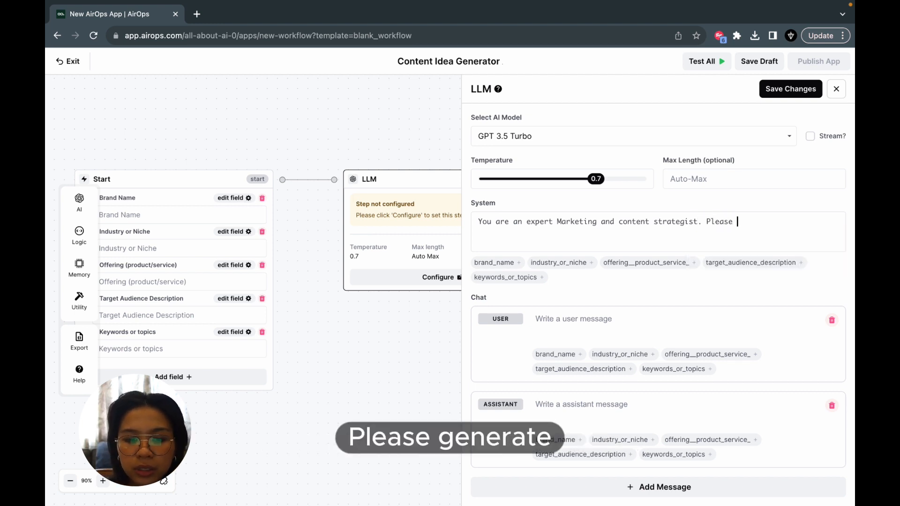
type("genera")
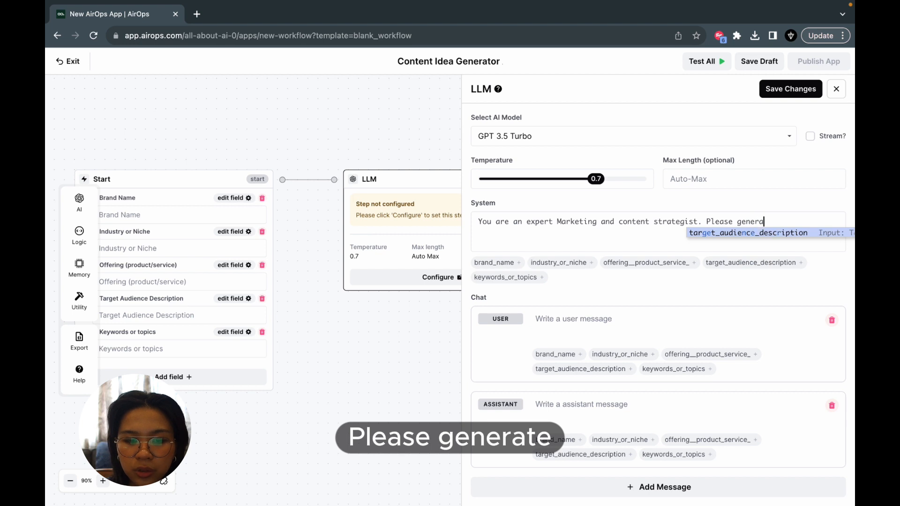
type("te 10 conten")
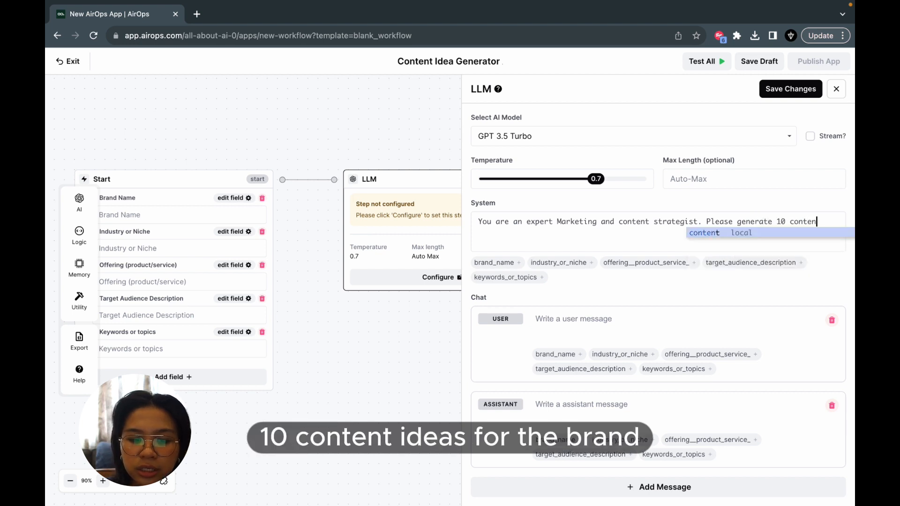
type("t ideas for the ")
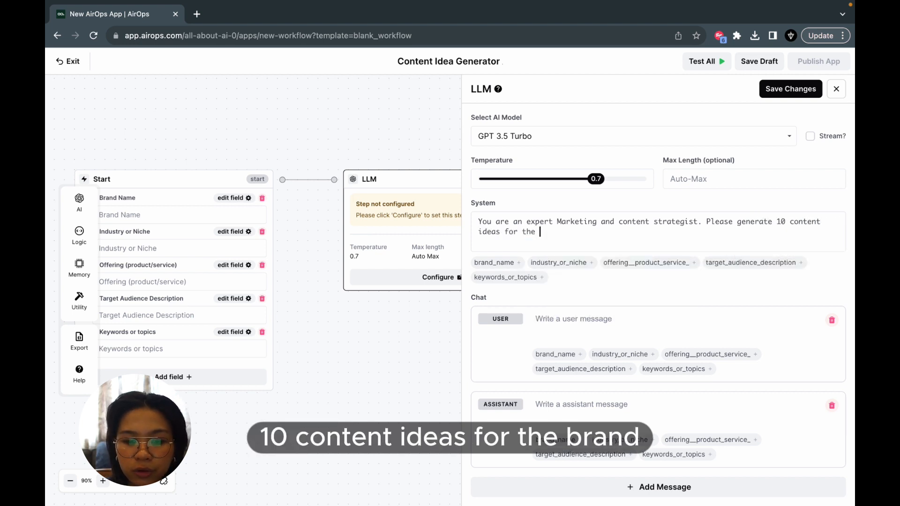
type("brand")
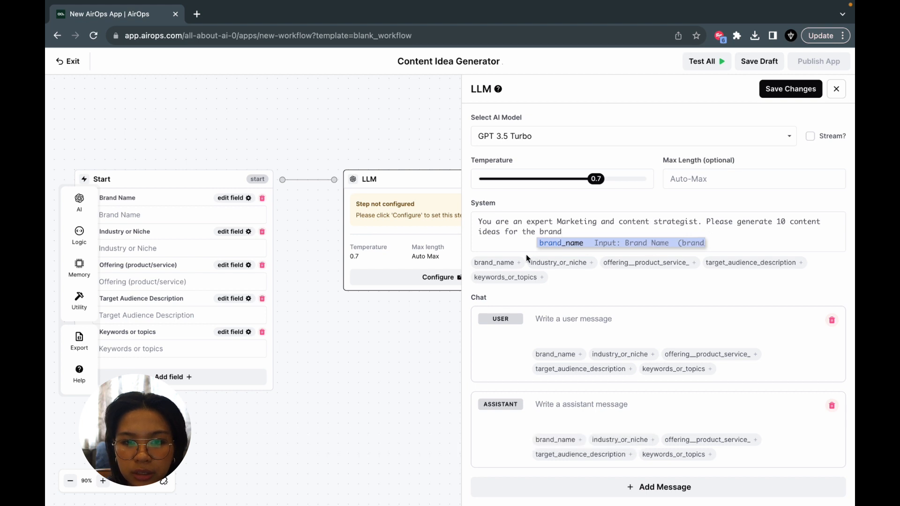
- Complete the system instructions using the brand_name, industry_or_niche, offering__product_service_, target_audience_description and keywords_or_topics variables, asking for ideas aligned with the brand and its audience
left_click(503, 263)
type(".")
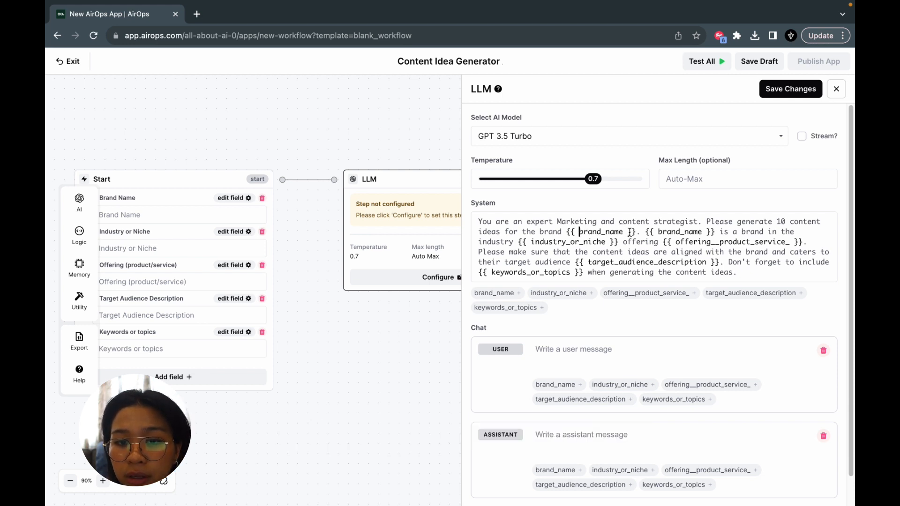
- Review the variable placeholders for brand name, industry, offering, target audience and keywords in the system instructions
left_click_drag(636, 231, 566, 232)
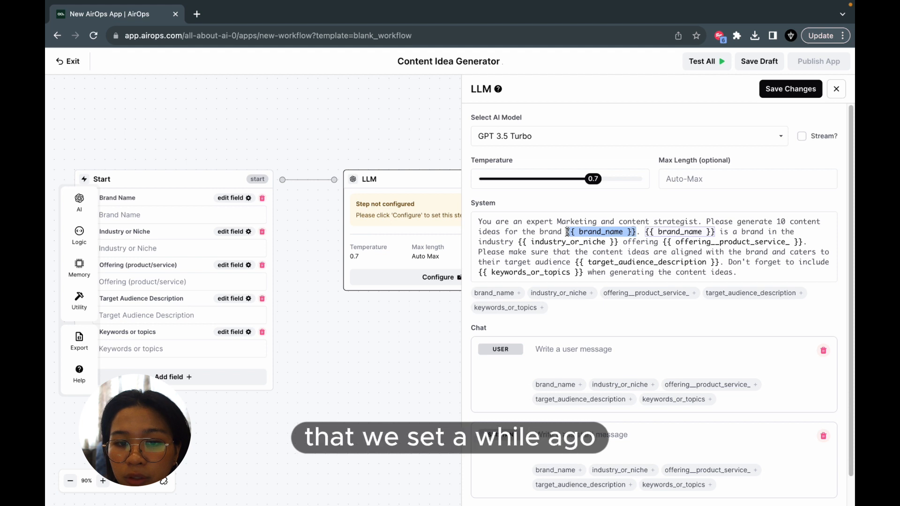
left_click(620, 262)
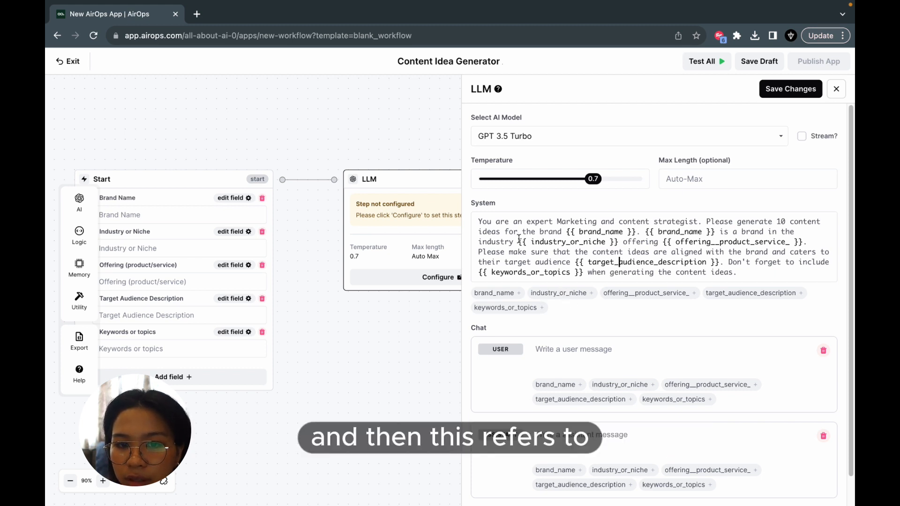
left_click_drag(519, 242, 620, 243)
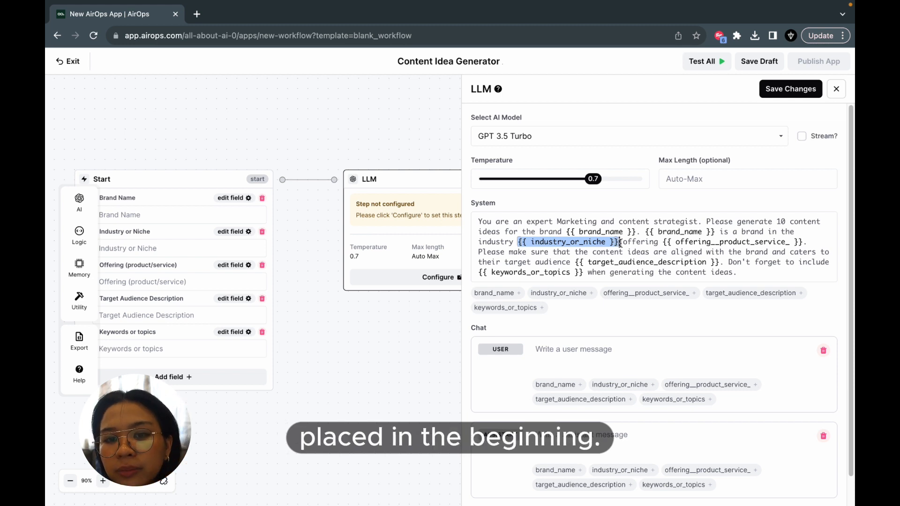
left_click_drag(663, 243, 805, 243)
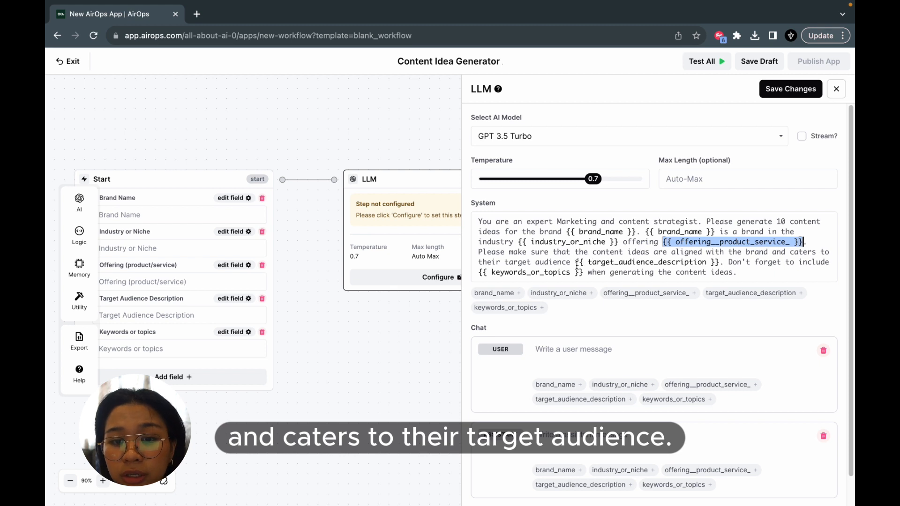
left_click_drag(575, 262, 721, 264)
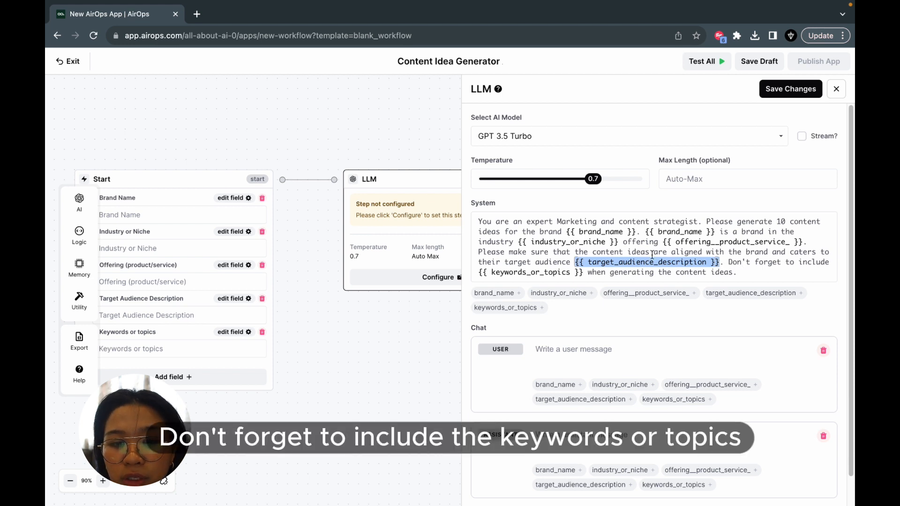
left_click_drag(478, 272, 584, 272)
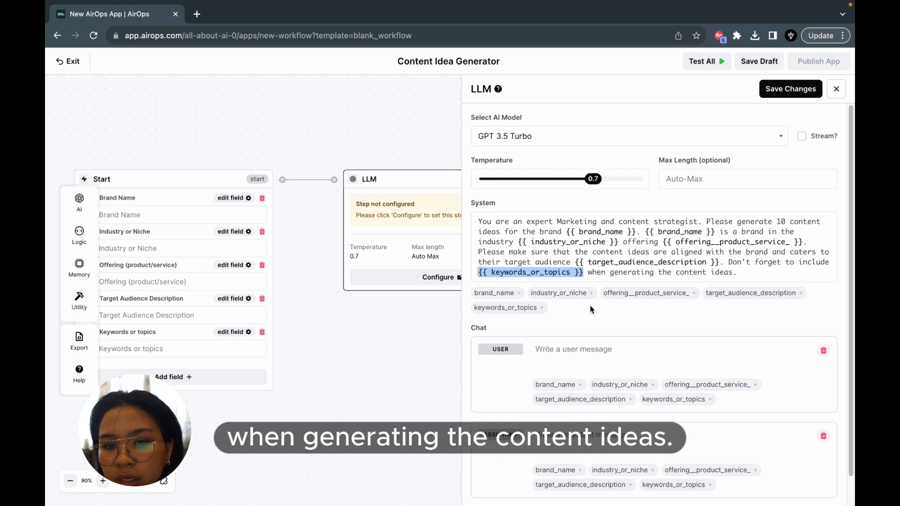
- Examine the AI models offered for the LLM step, from the GPT and Claude models to Llama 2 and Davinci
left_click(709, 136)
scroll(605, 256, "down", 1)
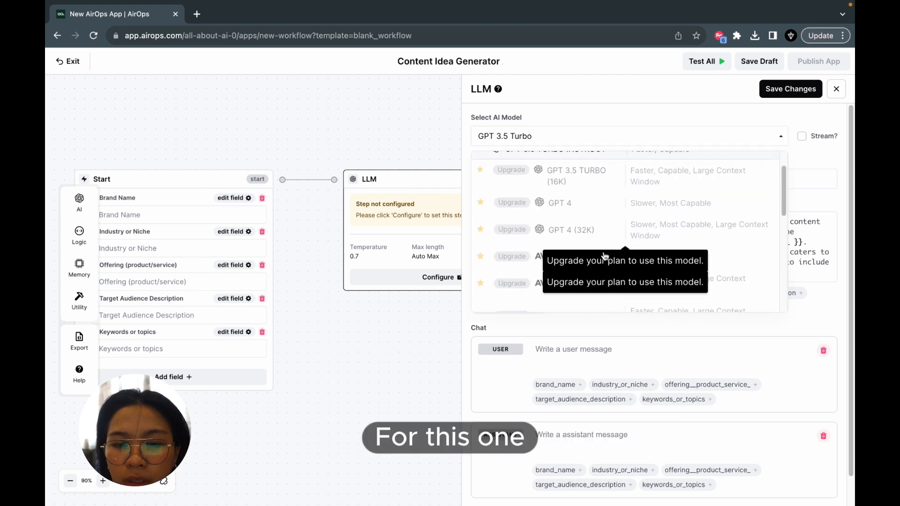
scroll(605, 255, "down", 3)
scroll(605, 255, "up", 5)
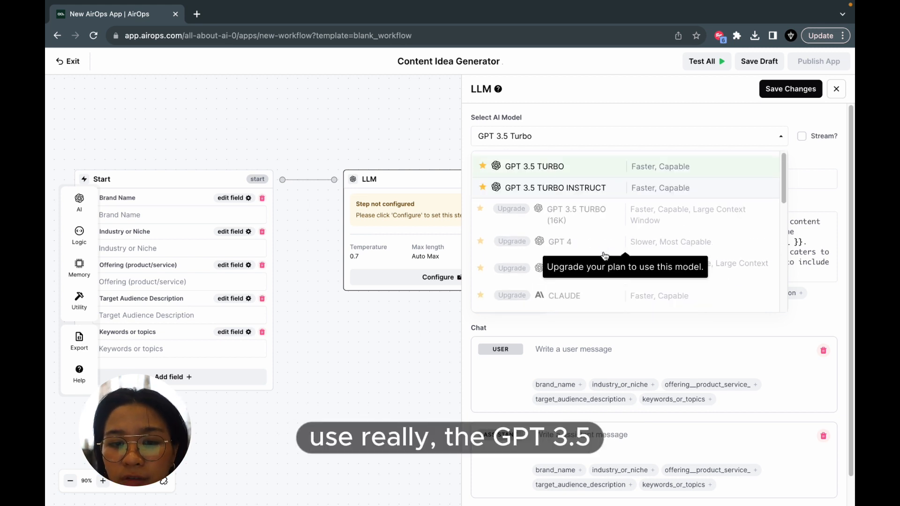
scroll(604, 256, "down", 5)
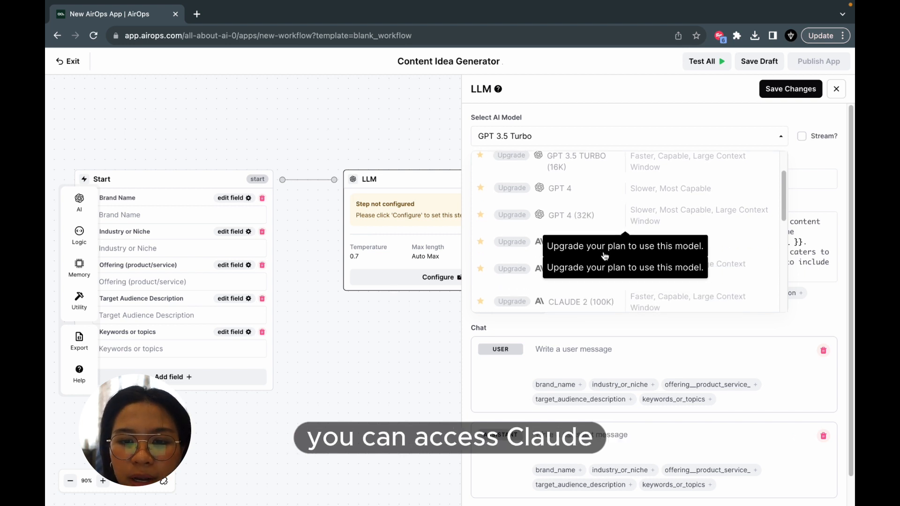
scroll(570, 254, "down", 4)
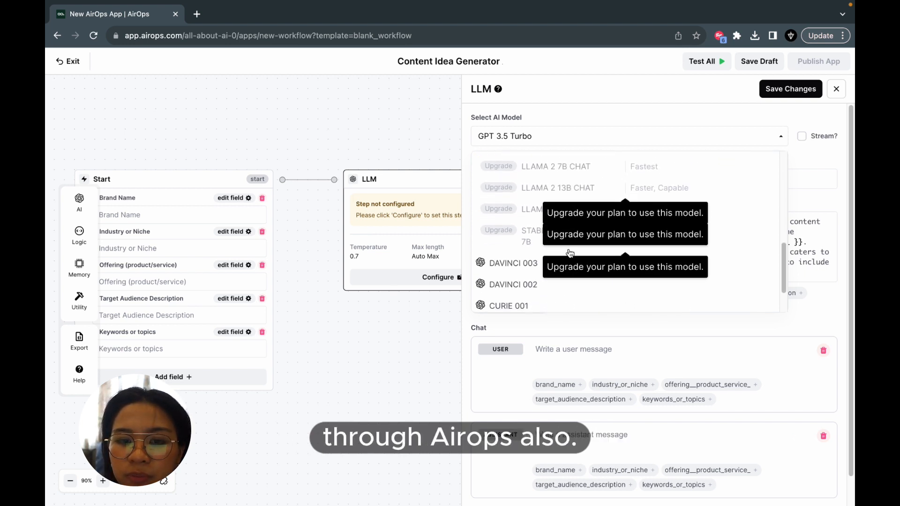
scroll(570, 254, "up", 9)
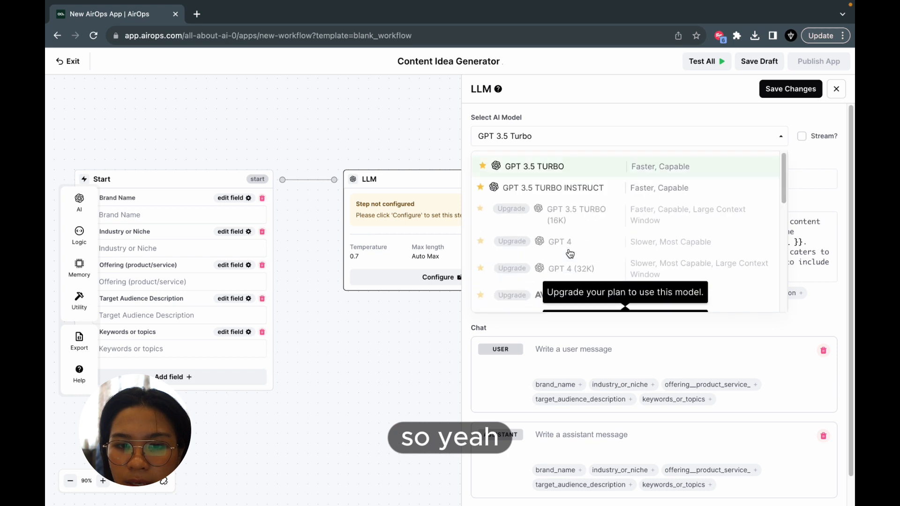
- Save the LLM step's changes and save the app as a draft named "Content Idea Generator App" with the brain emoji icon
left_click(781, 89)
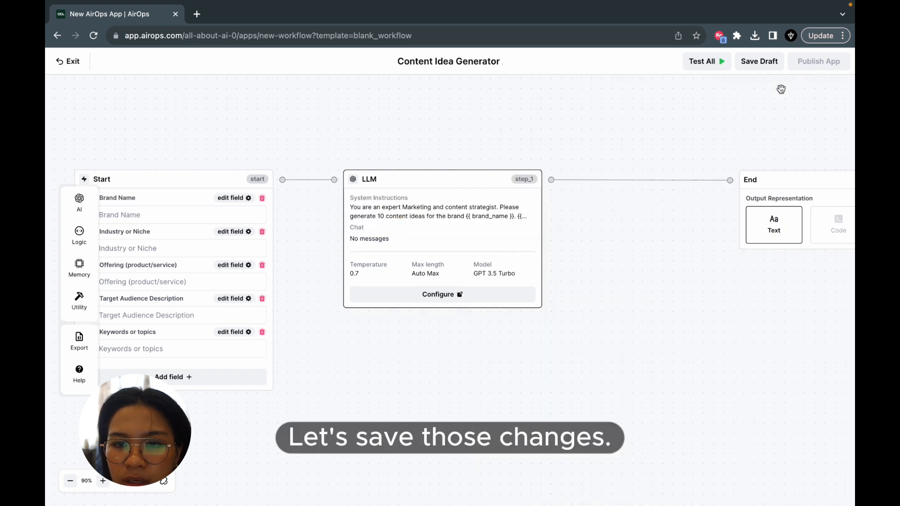
left_click_drag(753, 103, 613, 103)
left_click(755, 63)
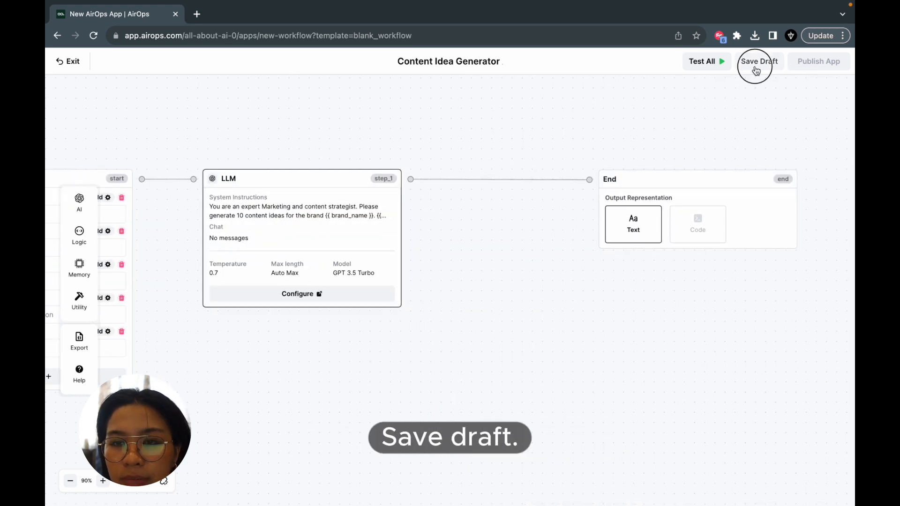
left_click(336, 229)
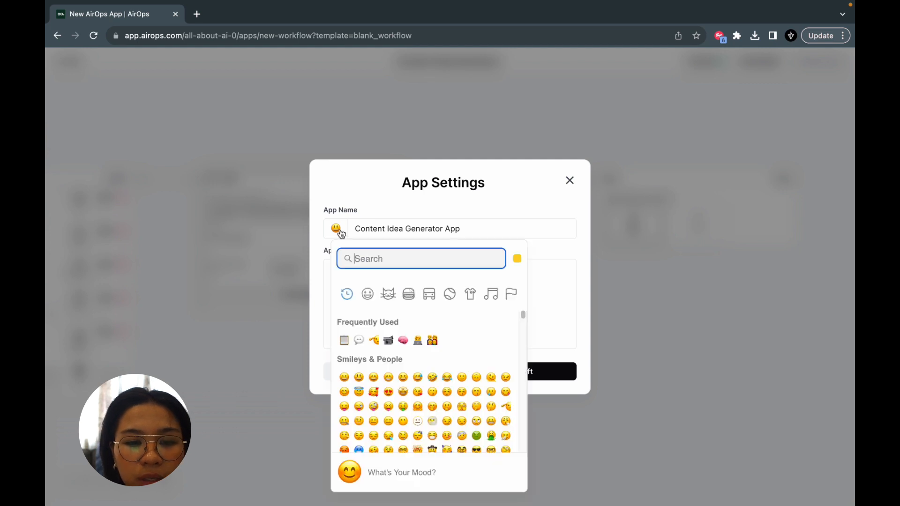
left_click(402, 341)
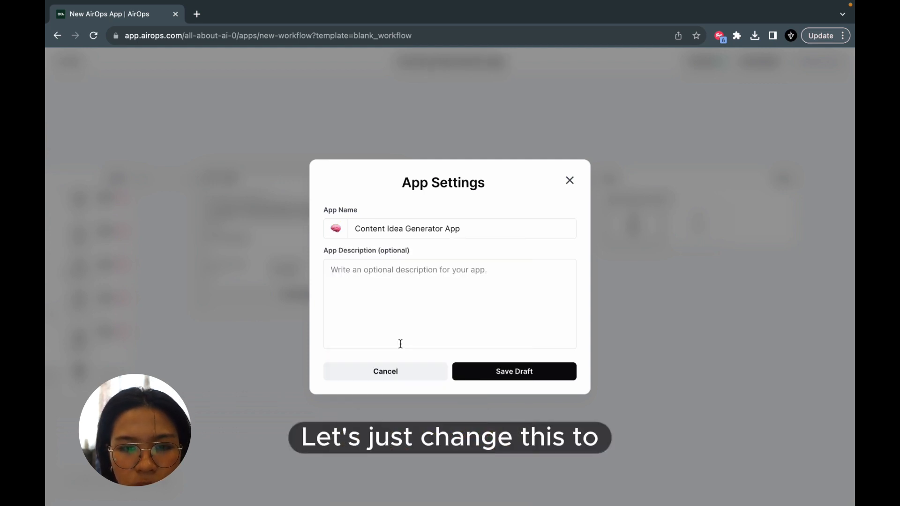
left_click(484, 370)
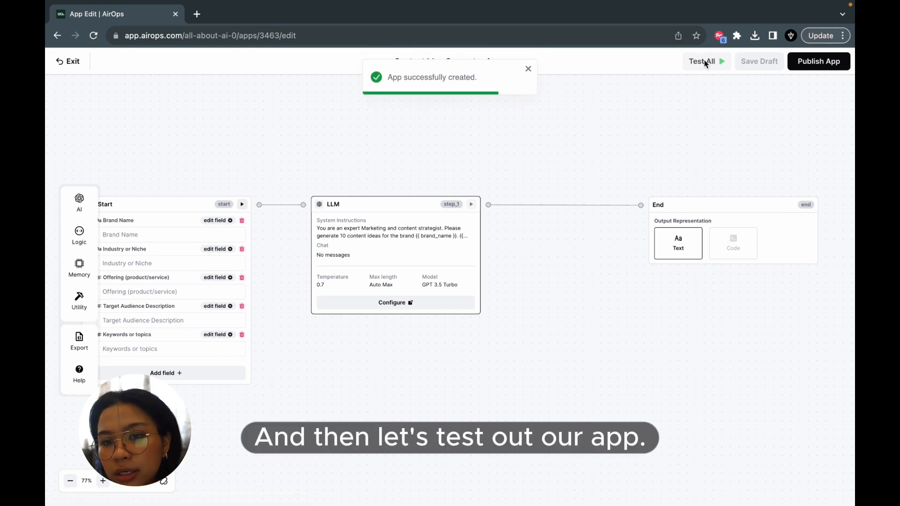
- Test the whole workflow by filling all inputs with AI-generated test values and executing it
left_click(706, 62)
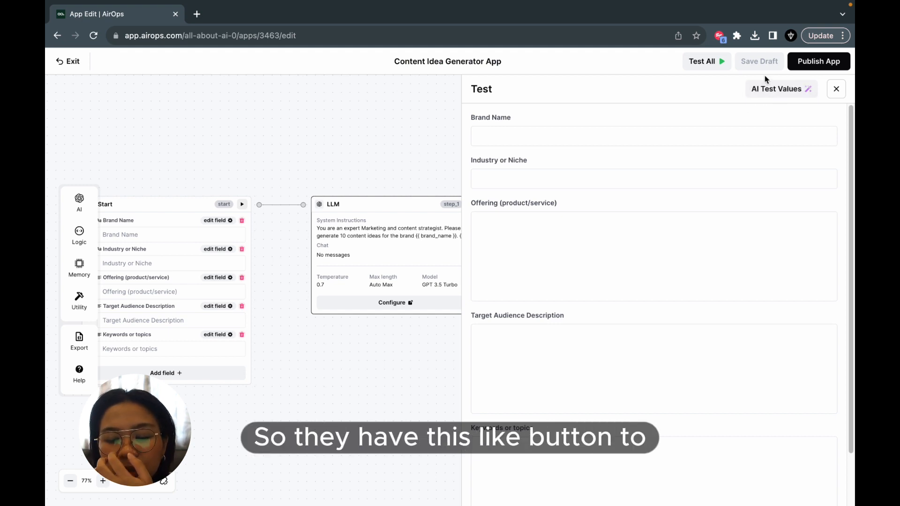
left_click(794, 98)
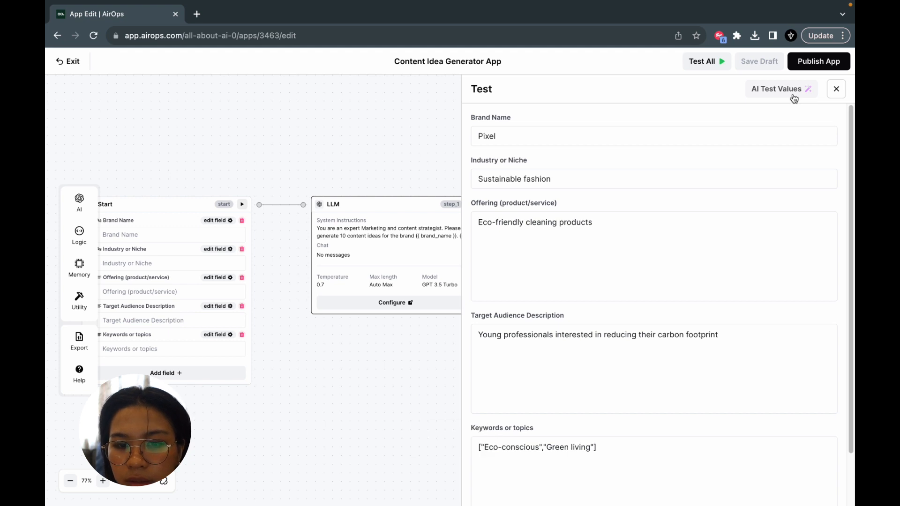
scroll(747, 189, "down", 3)
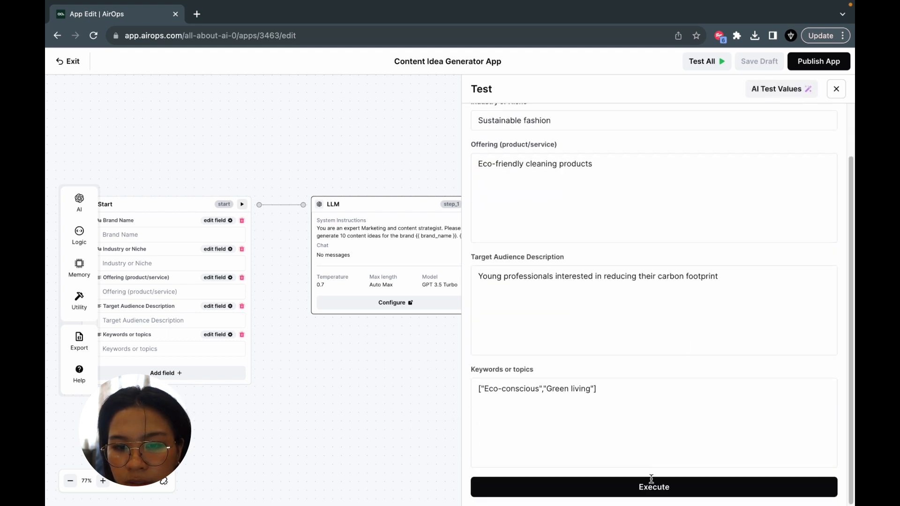
left_click(645, 492)
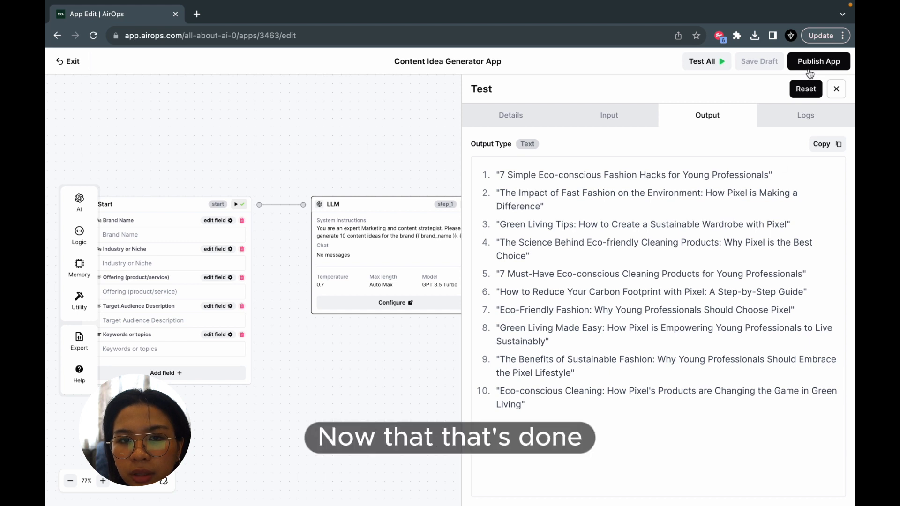
- Publish the app and open the Content Idea Generator App's run page from the workspace's apps list
left_click(828, 62)
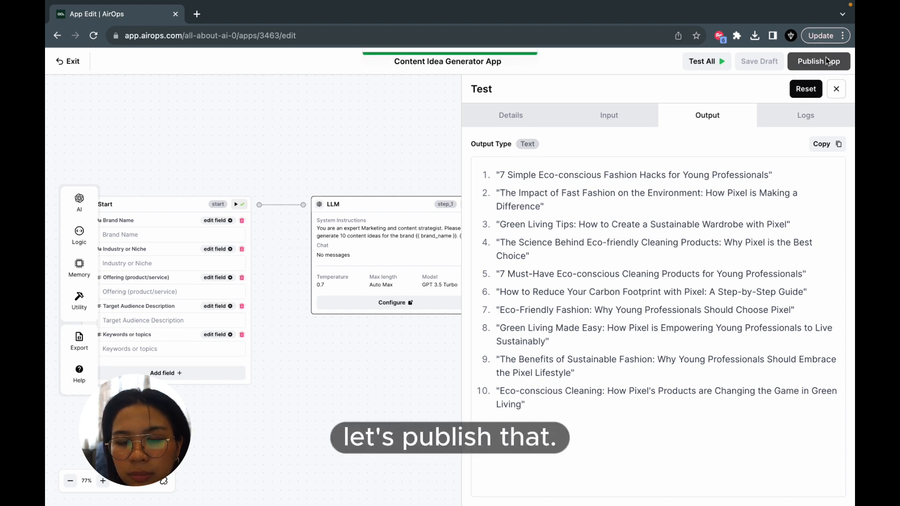
left_click(74, 65)
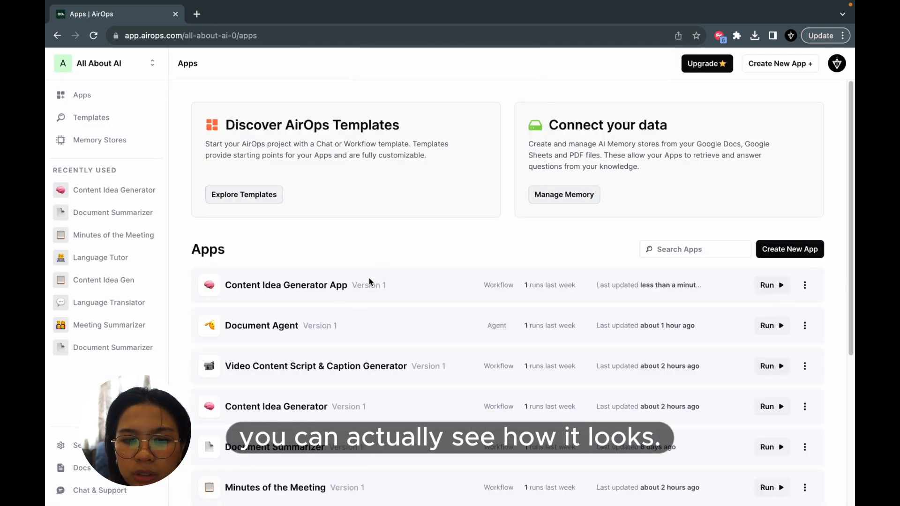
left_click(355, 296)
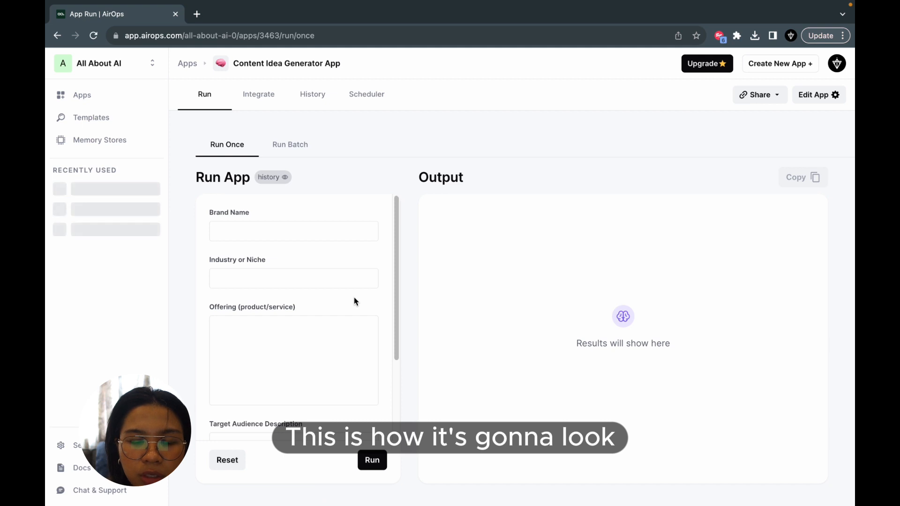
- Examine the input form on the published app's run page, from Brand Name down to Keywords or topics
scroll(355, 300, "down", 4)
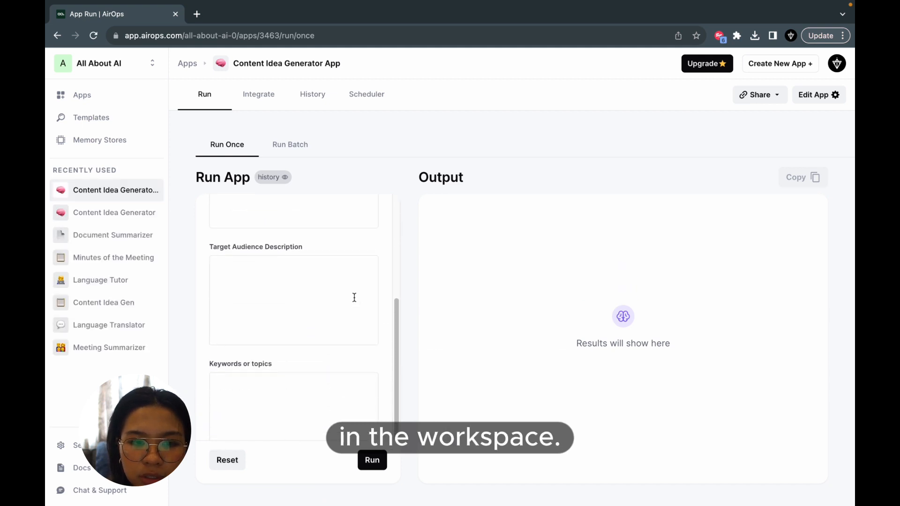
scroll(354, 299, "up", 5)
left_click(318, 226)
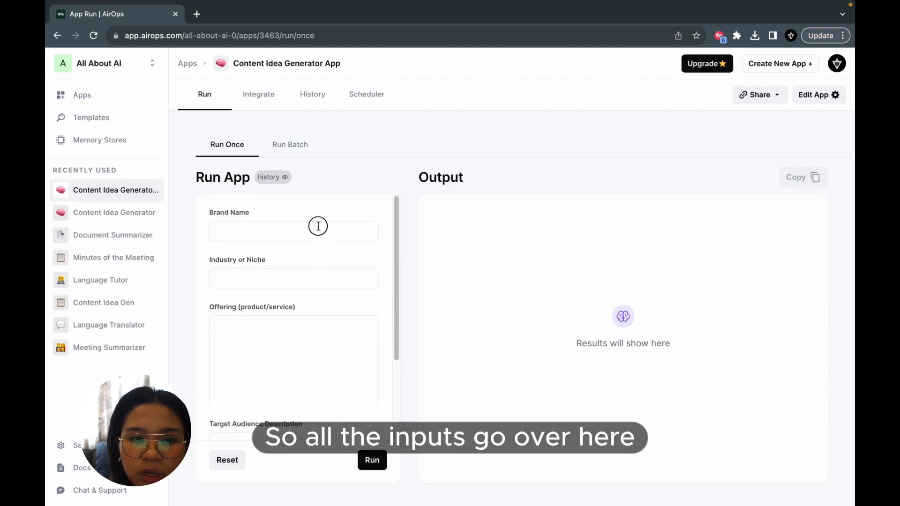
left_click(299, 286)
scroll(297, 285, "down", 5)
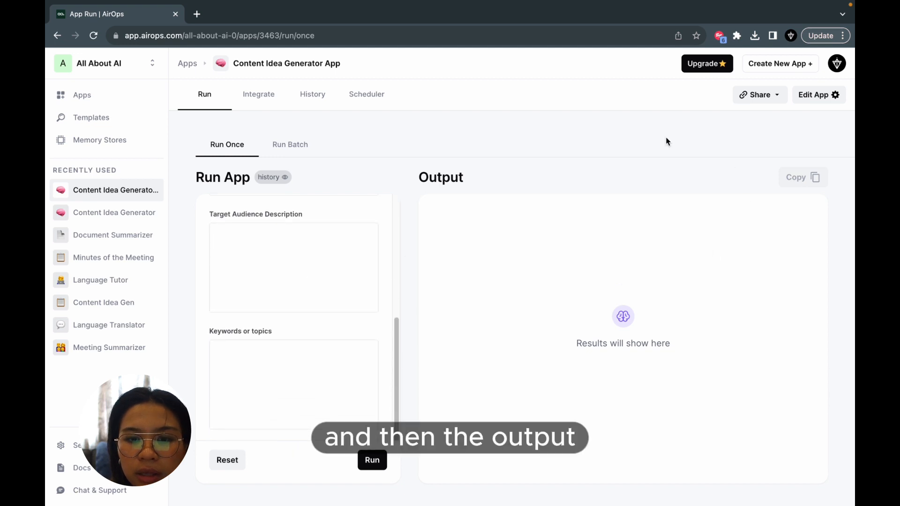